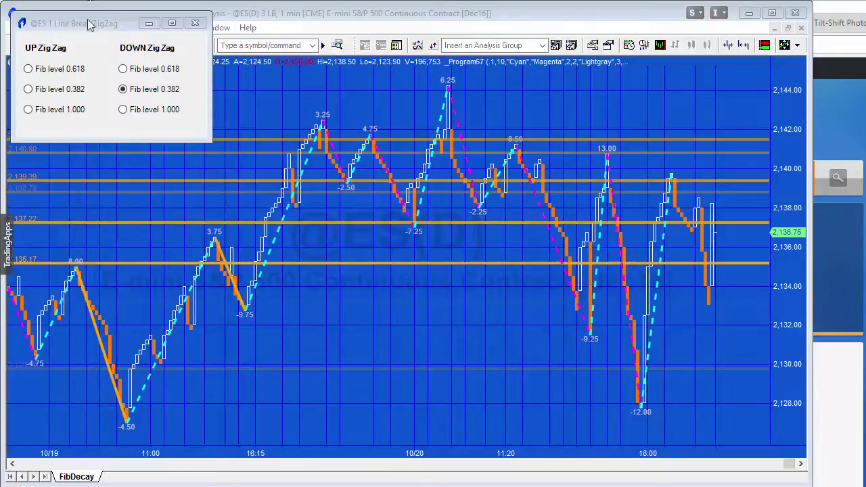
{"action": "left_click_drag", "start_coordinate": [87, 20], "coordinate": [84, 90]}
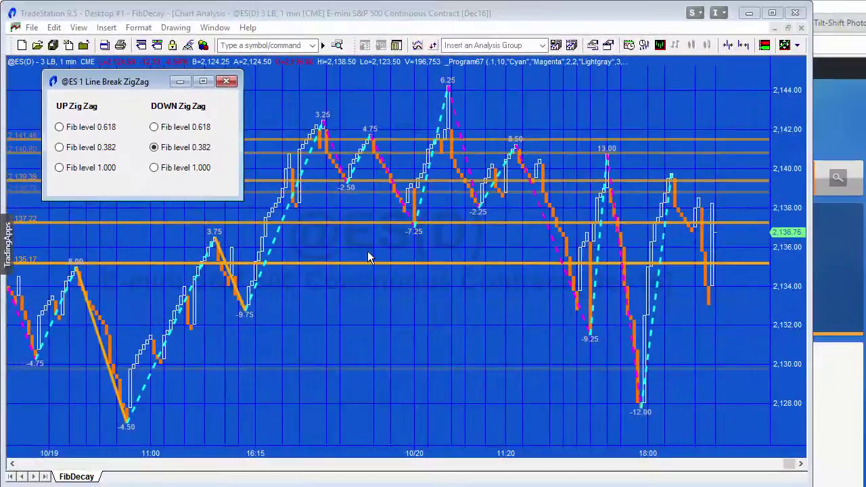
- Select the UP Zig Zag 'Fib level 0.382' option to redraw the orange Fibonacci lines
{"action": "left_click", "coordinate": [60, 148]}
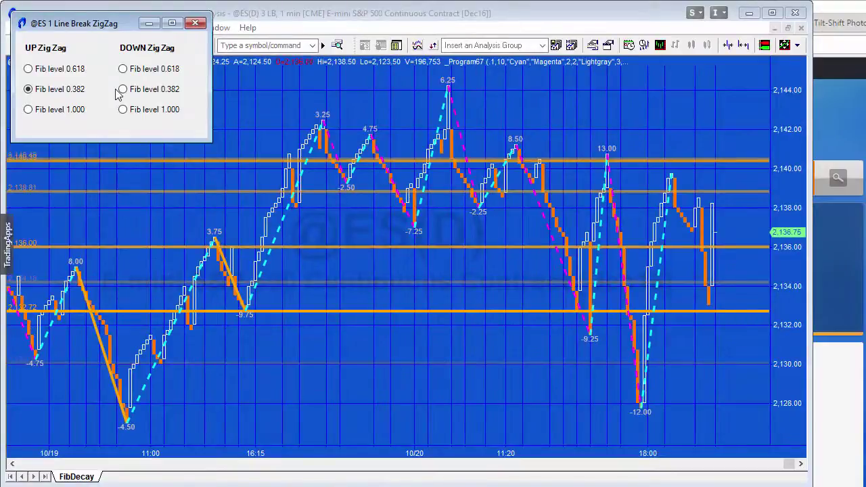
- Select the DOWN Zig Zag 'Fib level 1.000' option for the Fibonacci levels
{"action": "left_click", "coordinate": [124, 110]}
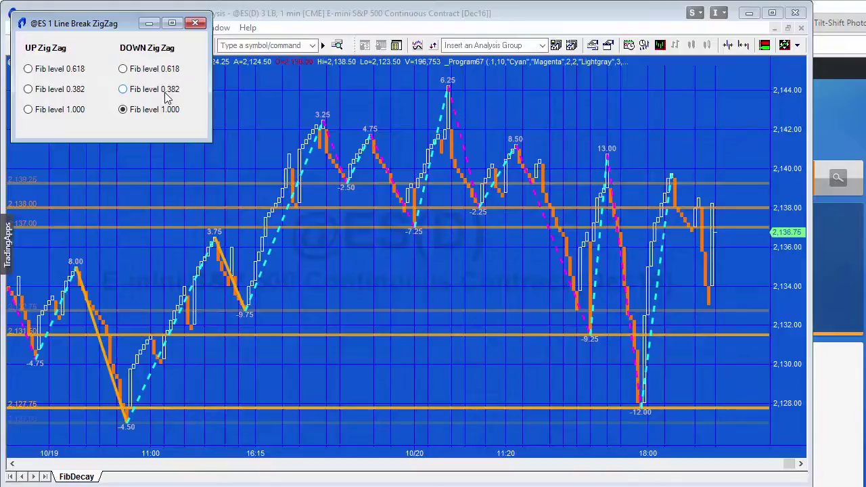
- Set the _Program67 indicator's DecayRate input to 80 and close Analysis Techniques
{"action": "left_click", "coordinate": [119, 45]}
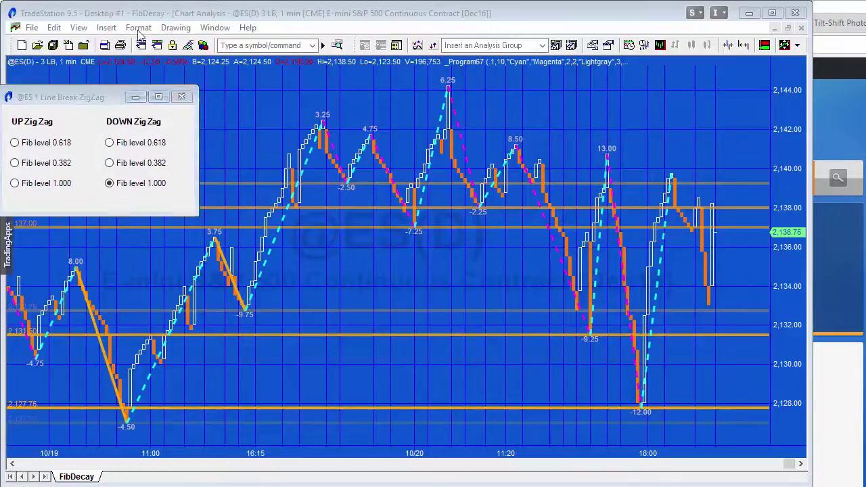
{"action": "left_click", "coordinate": [138, 27]}
{"action": "left_click", "coordinate": [169, 62]}
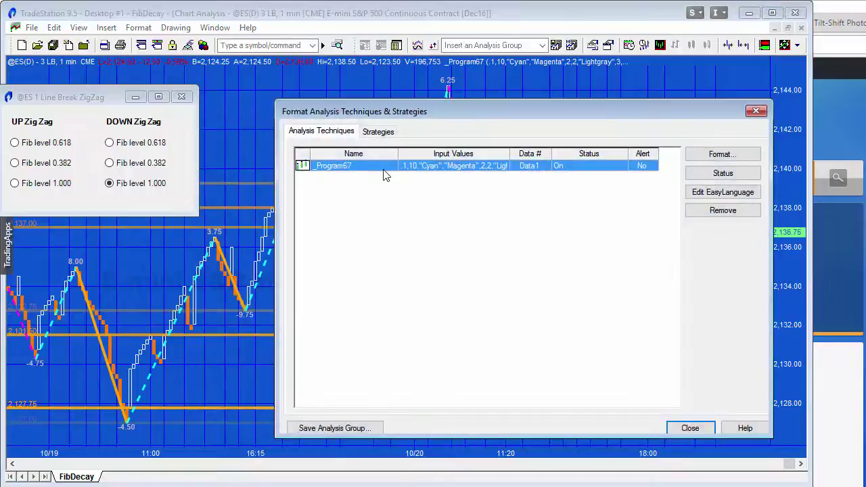
{"action": "double_click", "coordinate": [411, 172]}
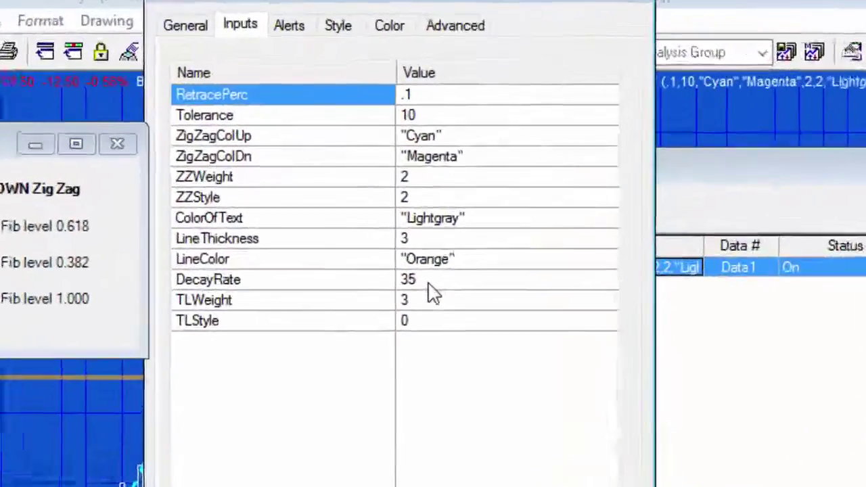
{"action": "left_click", "coordinate": [342, 283]}
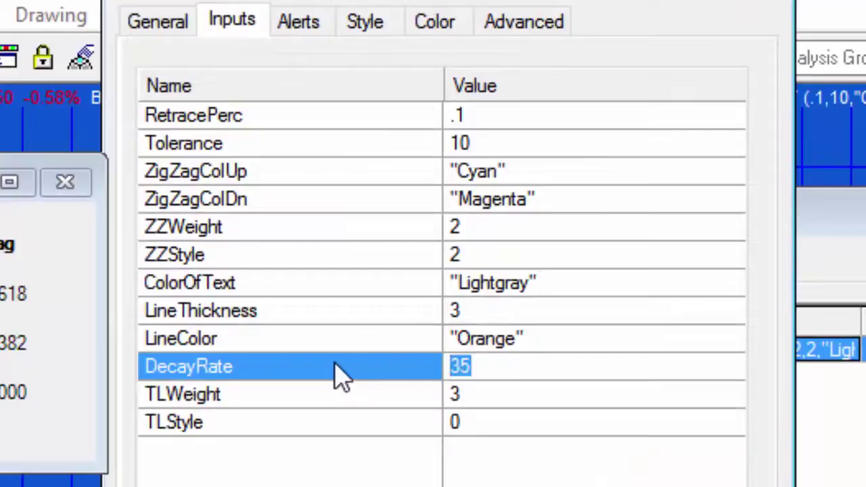
{"action": "type", "text": "80"}
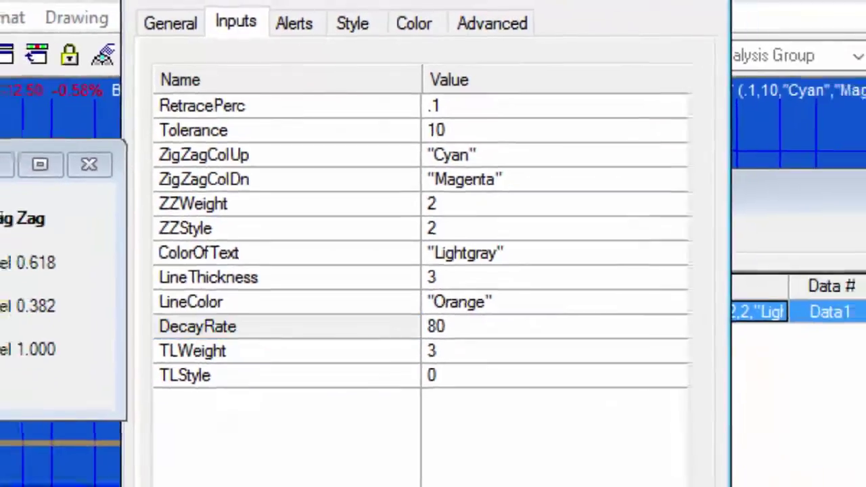
{"action": "left_click", "coordinate": [737, 404]}
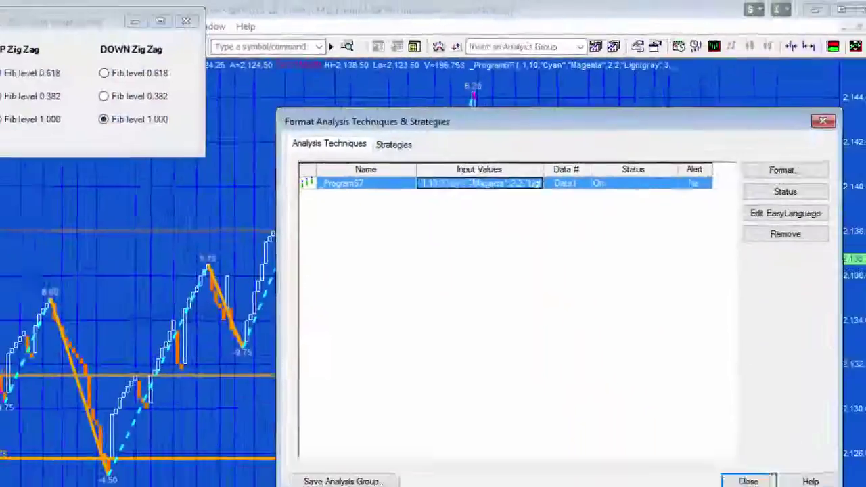
{"action": "left_click", "coordinate": [703, 429]}
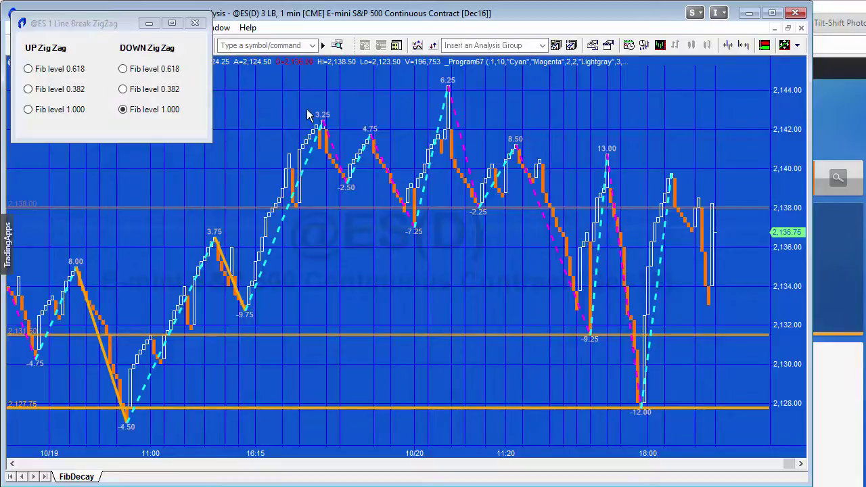
- Move the ZigZag panel down, then set _Program67's DecayRate input to 0
{"action": "left_click_drag", "start_coordinate": [101, 25], "coordinate": [90, 127]}
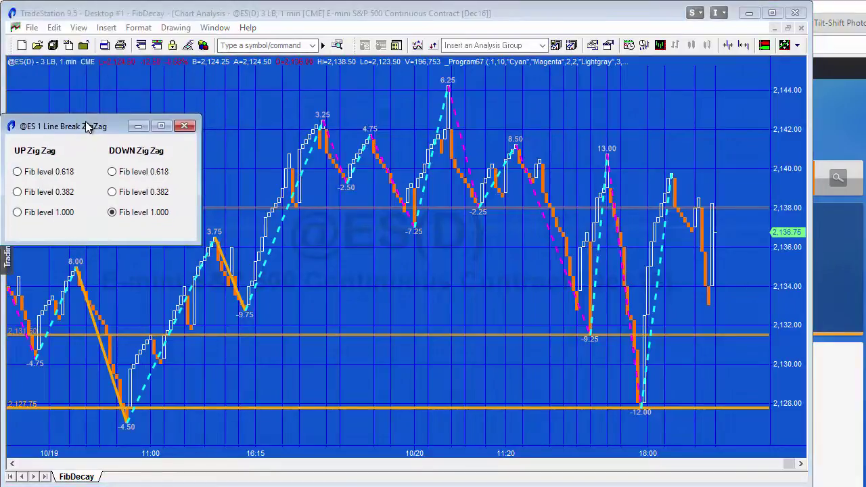
{"action": "left_click", "coordinate": [138, 28]}
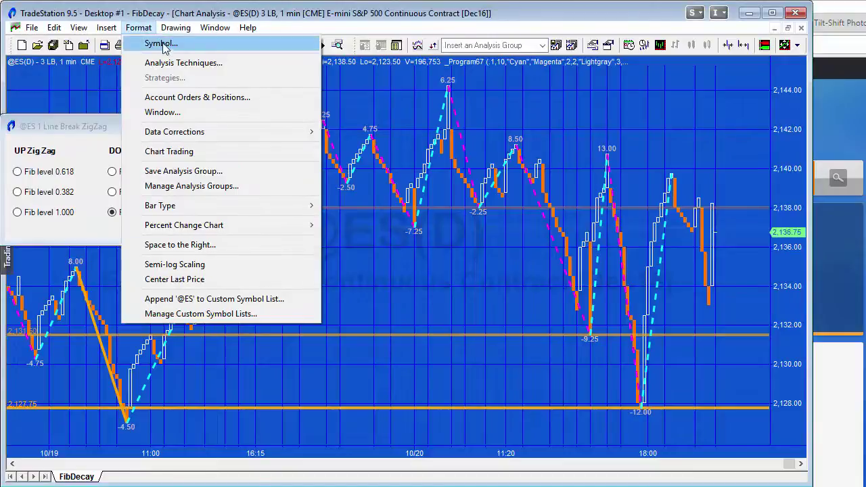
{"action": "left_click", "coordinate": [182, 63]}
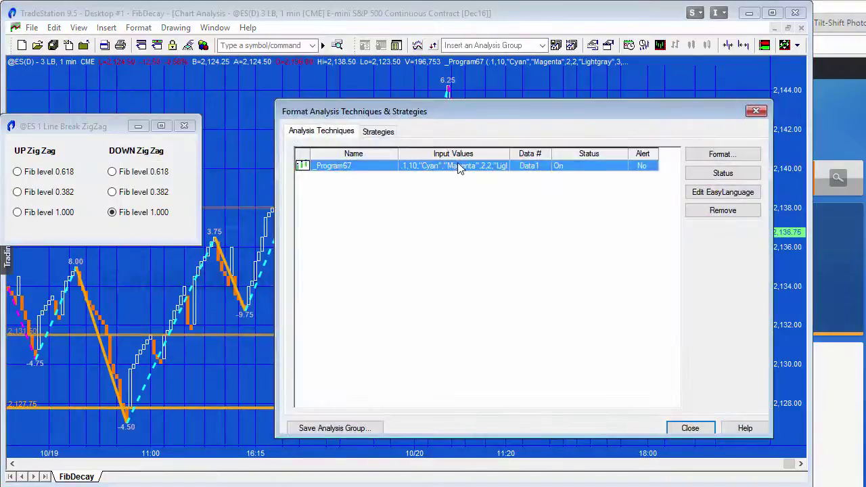
{"action": "left_click", "coordinate": [462, 168]}
{"action": "double_click", "coordinate": [462, 168]}
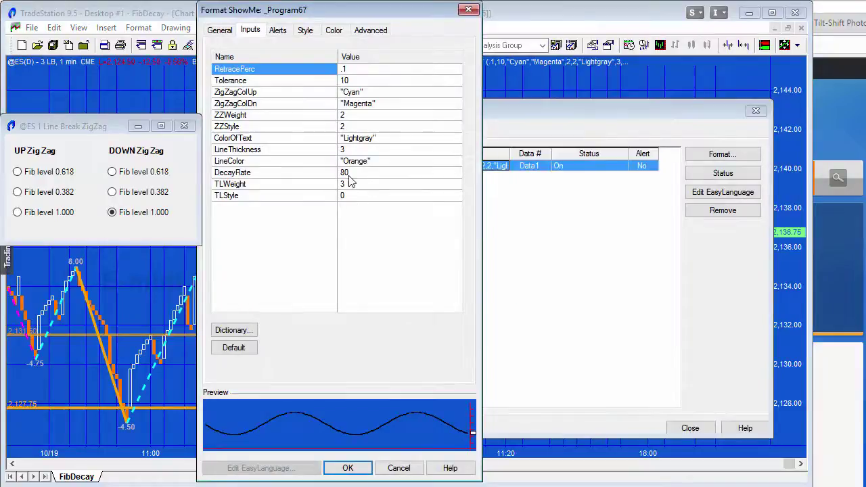
{"action": "left_click", "coordinate": [291, 177]}
{"action": "type", "text": "0"}
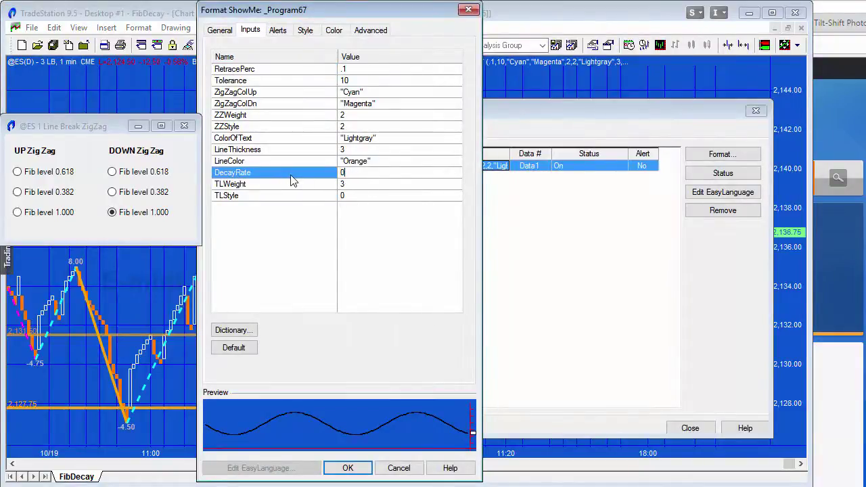
{"action": "left_click", "coordinate": [347, 470]}
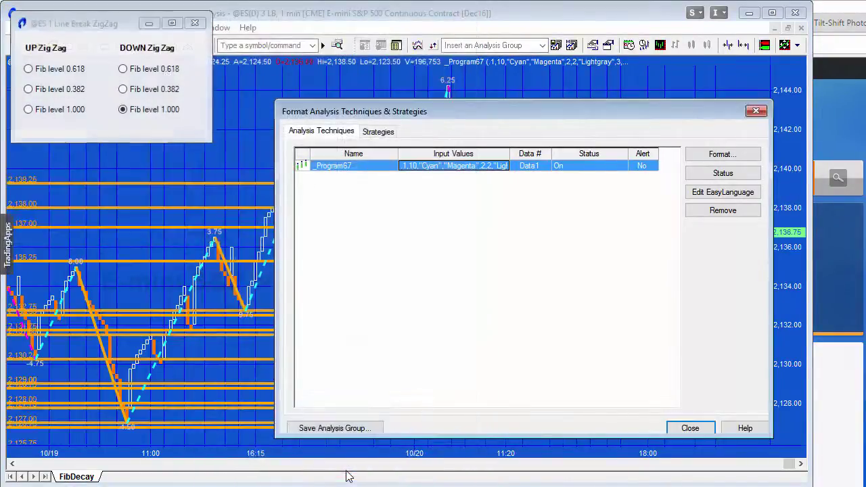
- Close Format Analysis Techniques & Strategies and drag the ZigZag panel lower on the chart
{"action": "left_click", "coordinate": [692, 428]}
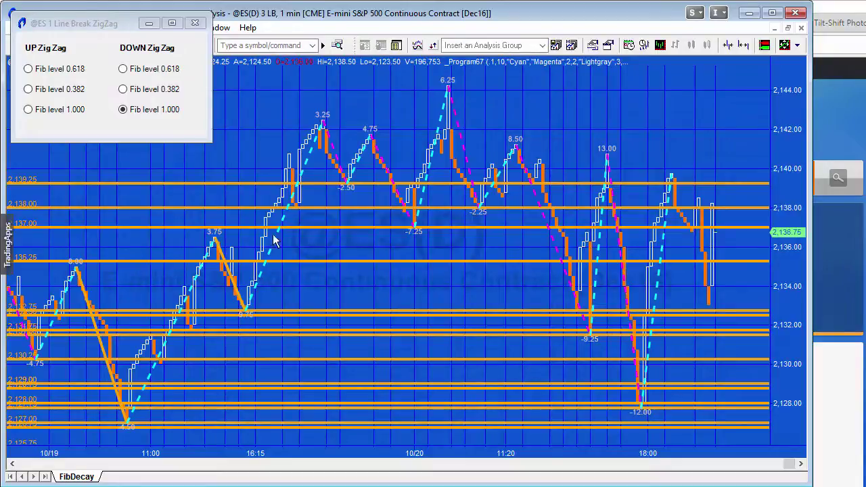
{"action": "left_click", "coordinate": [69, 23]}
{"action": "left_click_drag", "start_coordinate": [68, 23], "coordinate": [80, 92]}
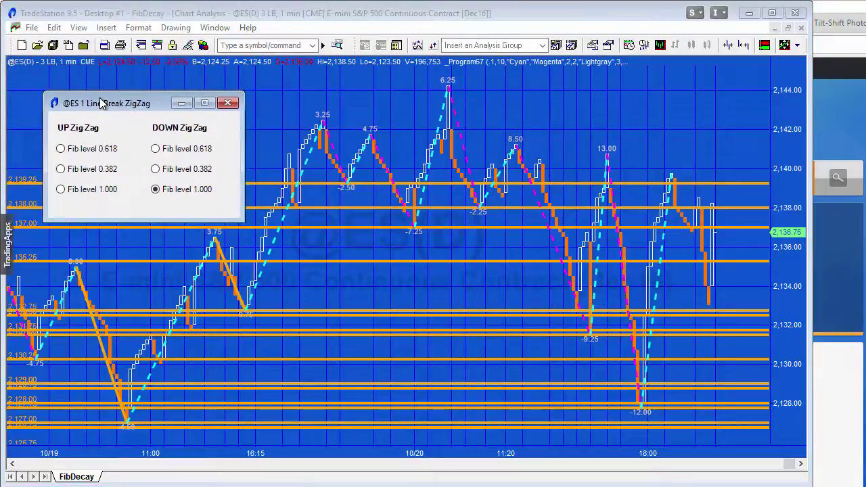